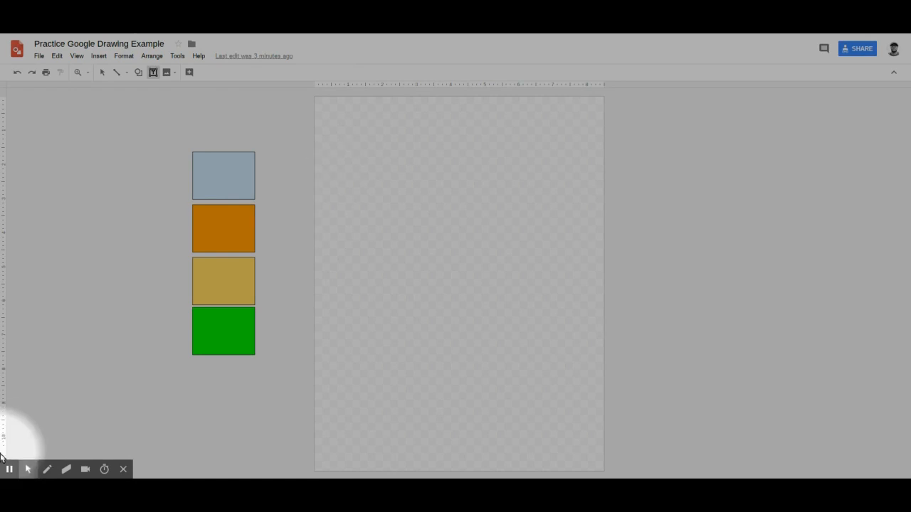
# Draw a text box near the top of the page reading 'Type your text'.
pyautogui.click(10, 450)
pyautogui.moveTo(348, 141); pyautogui.dragTo(574, 199)
pyautogui.write('Type your text')
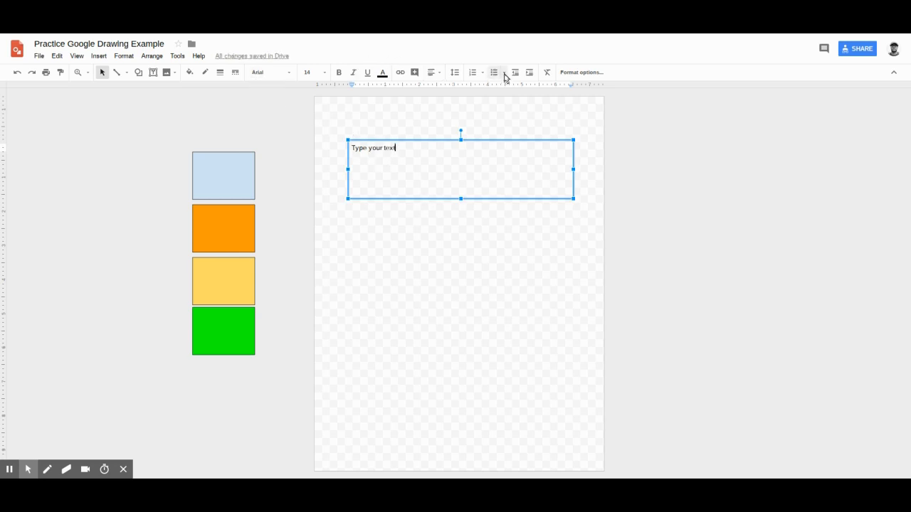
# Give the text box a cyan fill and an 8px black border.
pyautogui.click(202, 75)
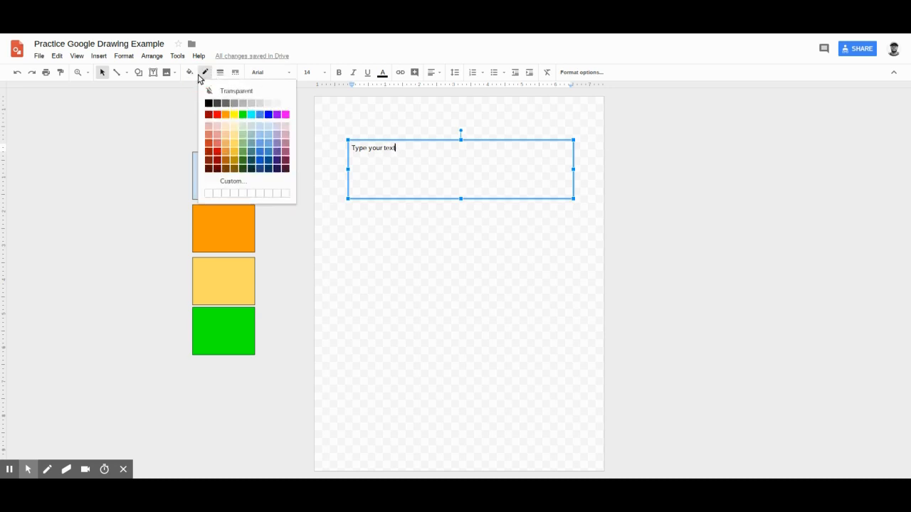
pyautogui.click(189, 74)
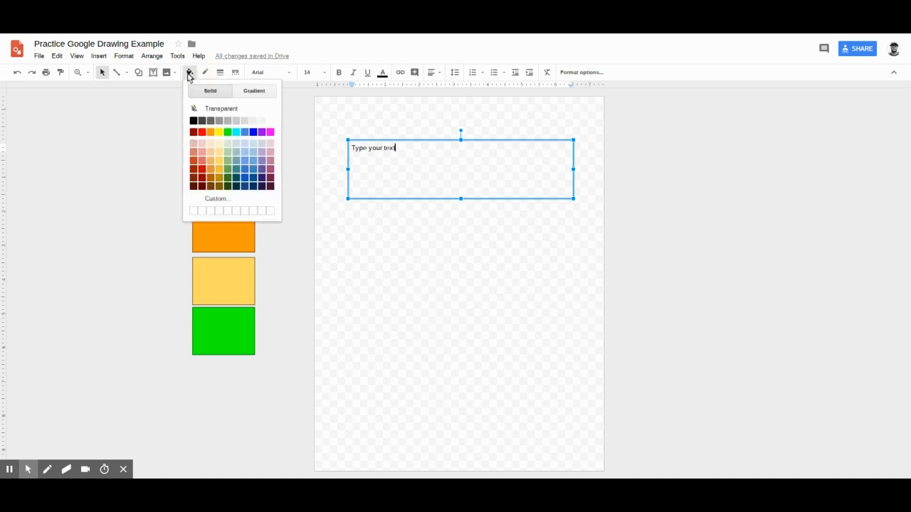
pyautogui.click(234, 133)
pyautogui.click(206, 73)
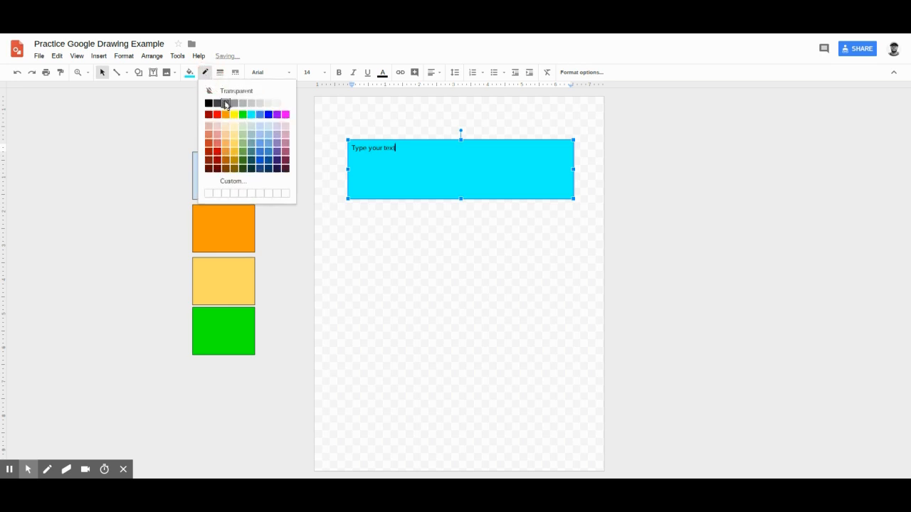
pyautogui.click(211, 105)
pyautogui.click(220, 74)
pyautogui.click(235, 141)
pyautogui.click(409, 286)
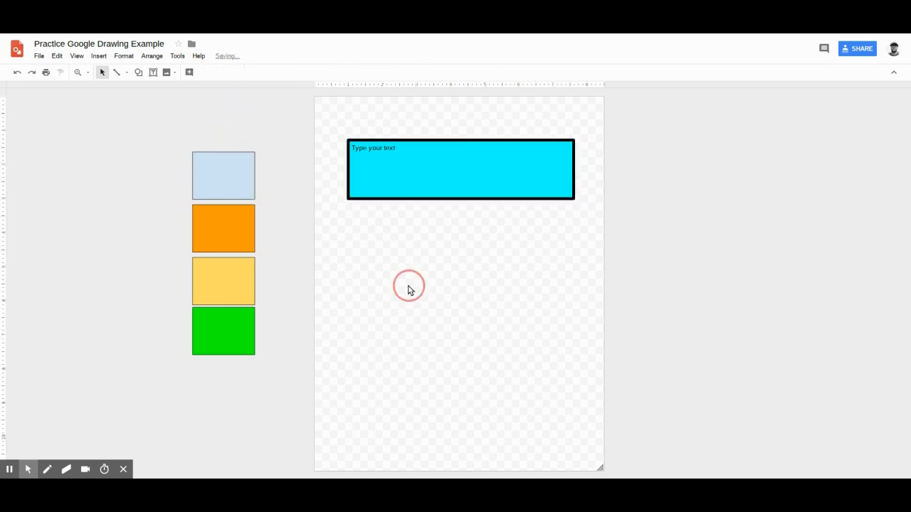
# Set the text box's fill and border colours to Transparent.
pyautogui.click(400, 172)
pyautogui.click(190, 72)
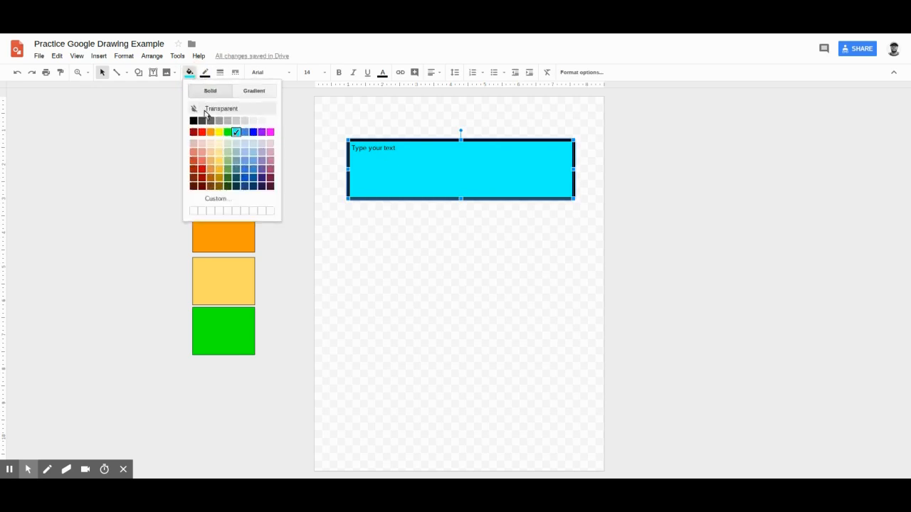
pyautogui.click(201, 108)
pyautogui.click(203, 74)
pyautogui.click(213, 91)
pyautogui.click(400, 282)
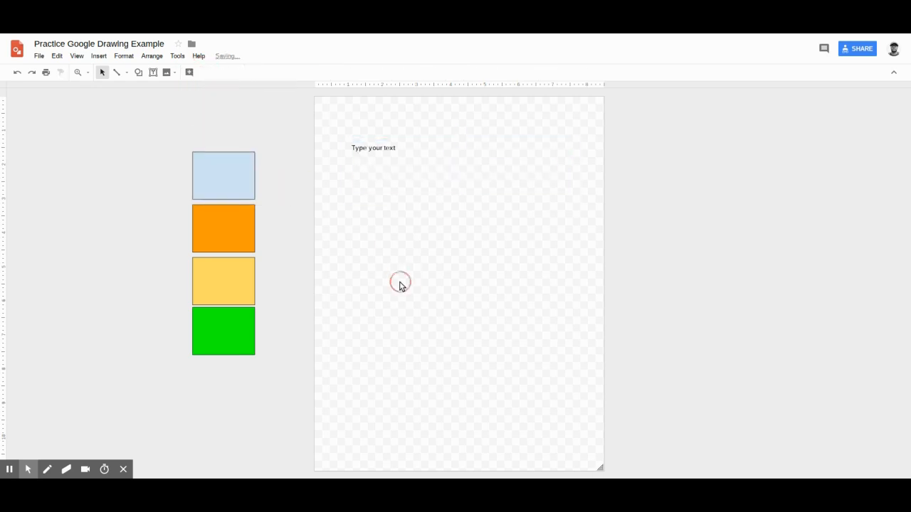
pyautogui.click(399, 165)
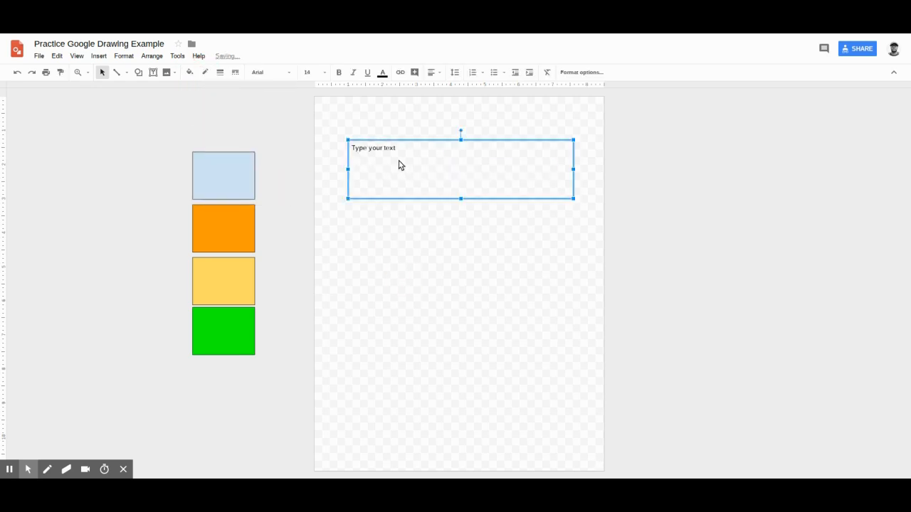
# Browse the Font dropdown list, scrolling down and back up through the fonts.
pyautogui.click(277, 73)
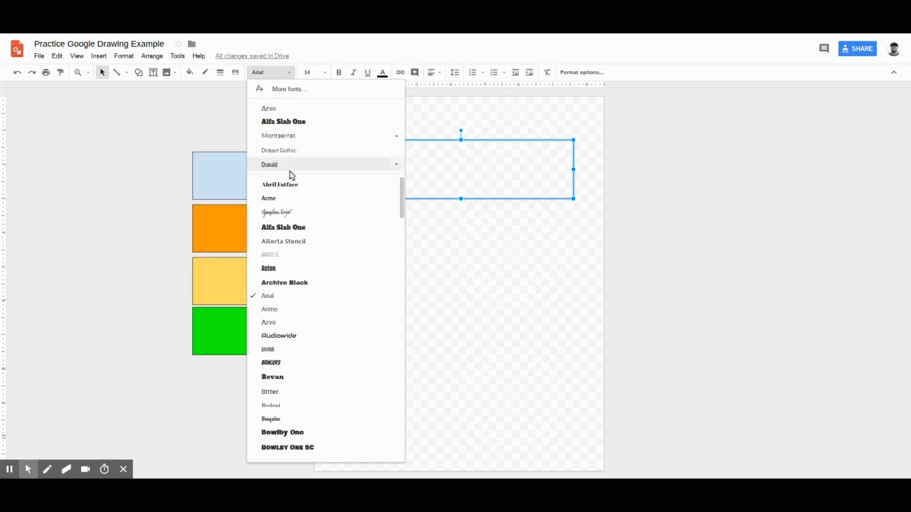
pyautogui.scroll(-2, 307, 212)
pyautogui.scroll(-8, 307, 212)
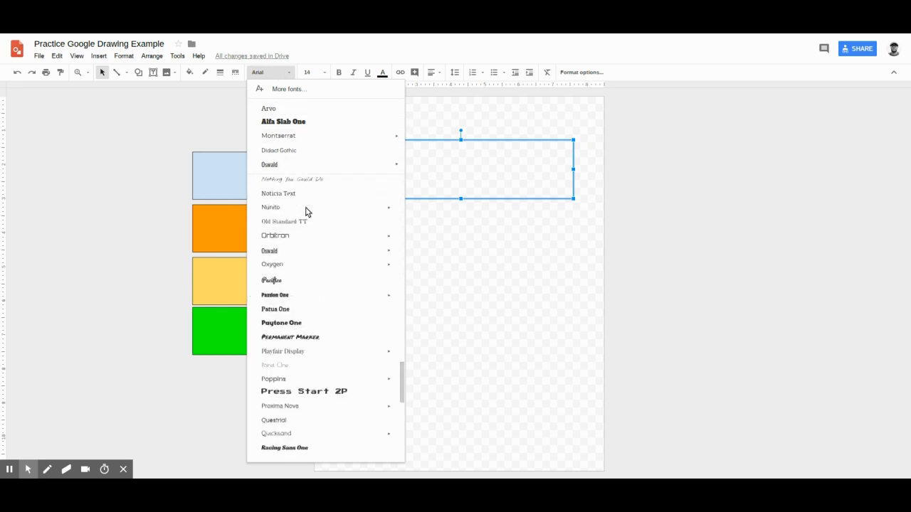
pyautogui.scroll(5, 307, 212)
pyautogui.scroll(3, 307, 212)
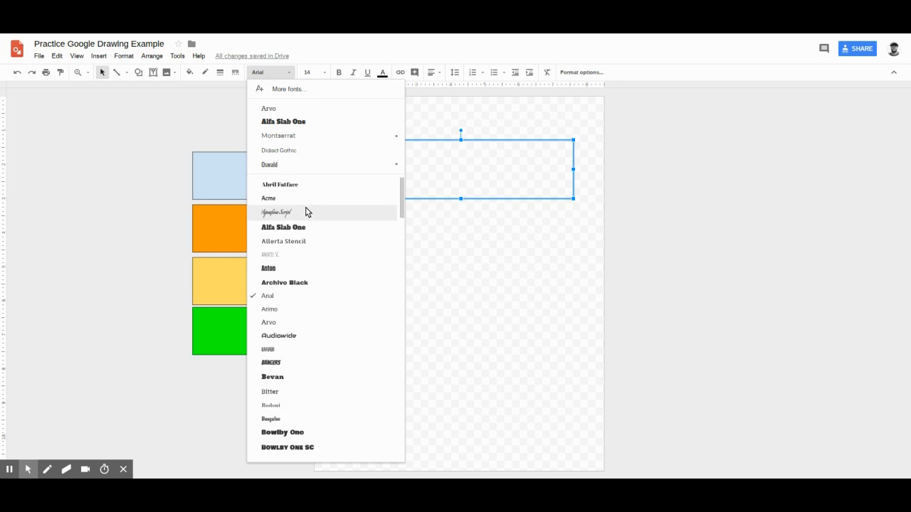
# Open More fonts and scroll through the full font collection.
pyautogui.click(284, 89)
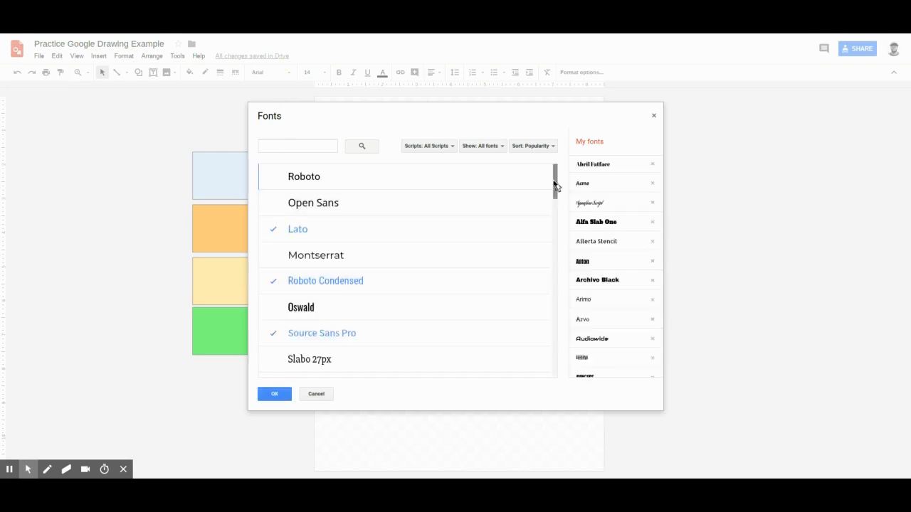
pyautogui.scroll(-15, 558, 187)
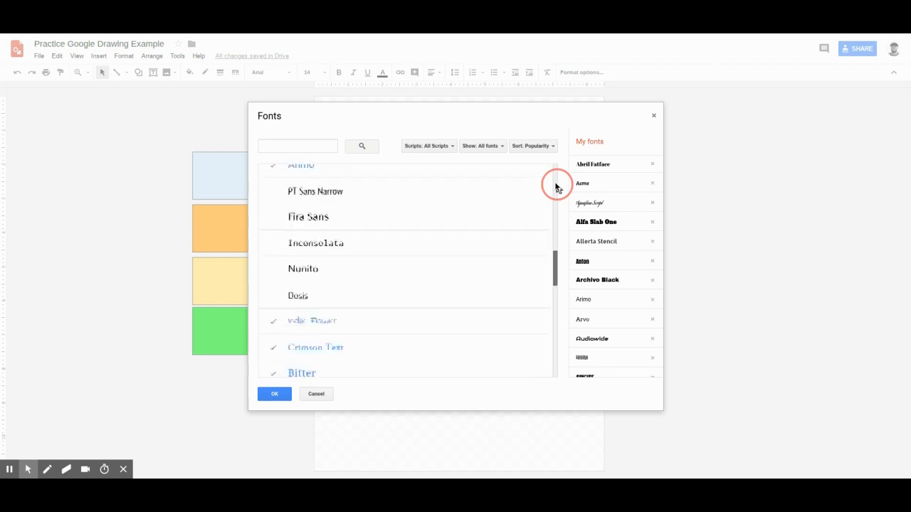
pyautogui.scroll(15, 556, 188)
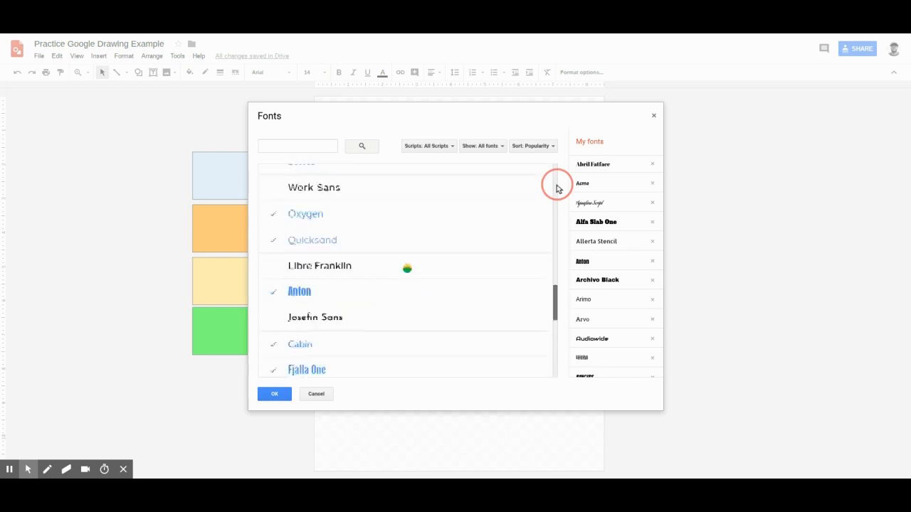
pyautogui.scroll(-10, 331, 214)
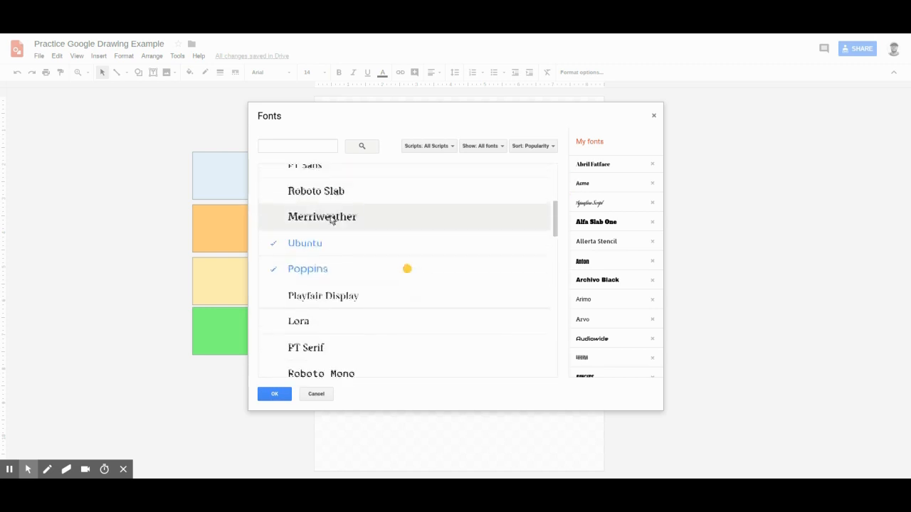
pyautogui.scroll(-5, 338, 236)
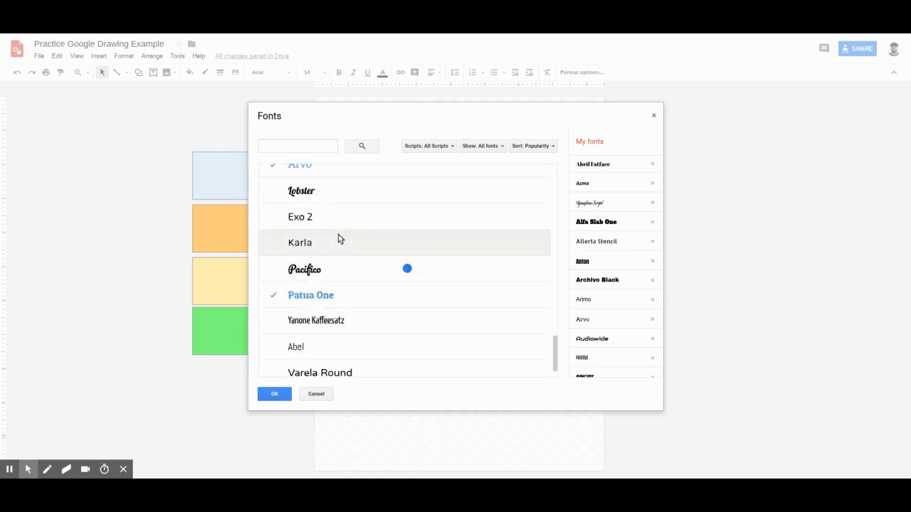
pyautogui.scroll(-5, 338, 240)
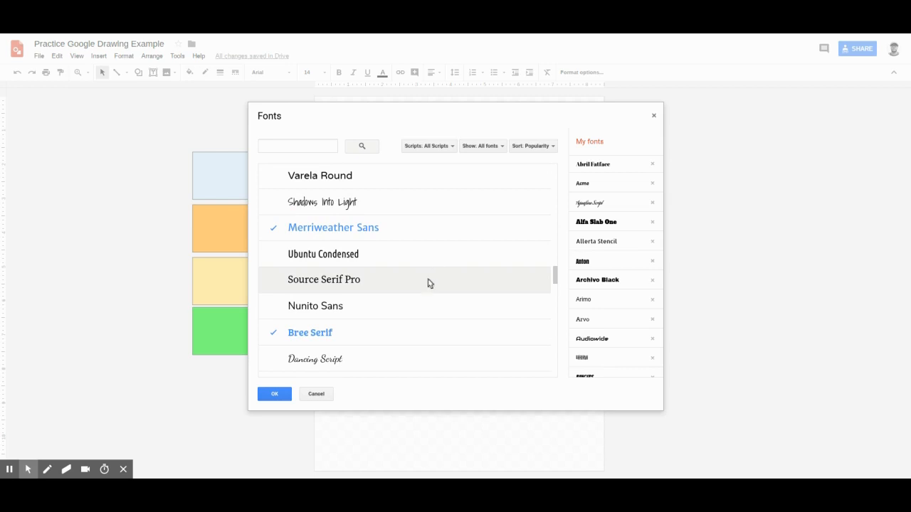
pyautogui.scroll(10, 427, 283)
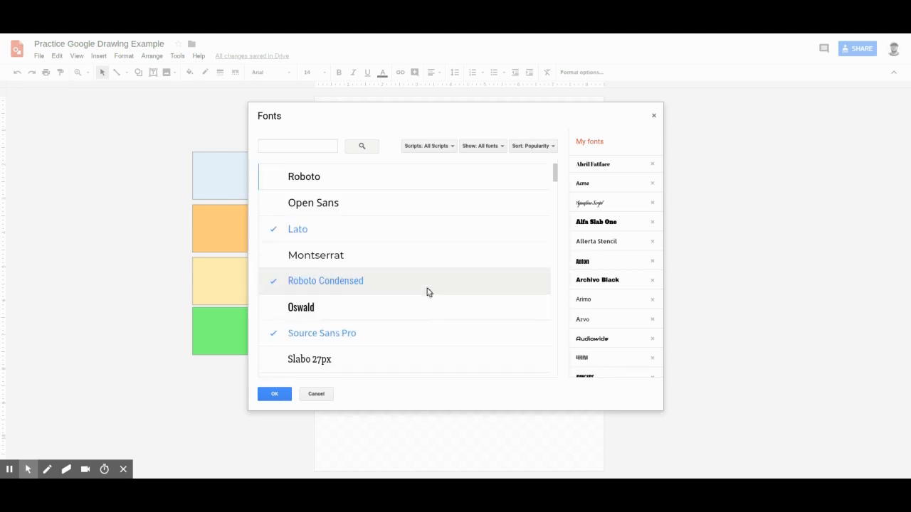
# Tick Oswald, Montserrat and Merriweather, confirm with OK, and return to the text box.
pyautogui.click(370, 315)
pyautogui.click(349, 254)
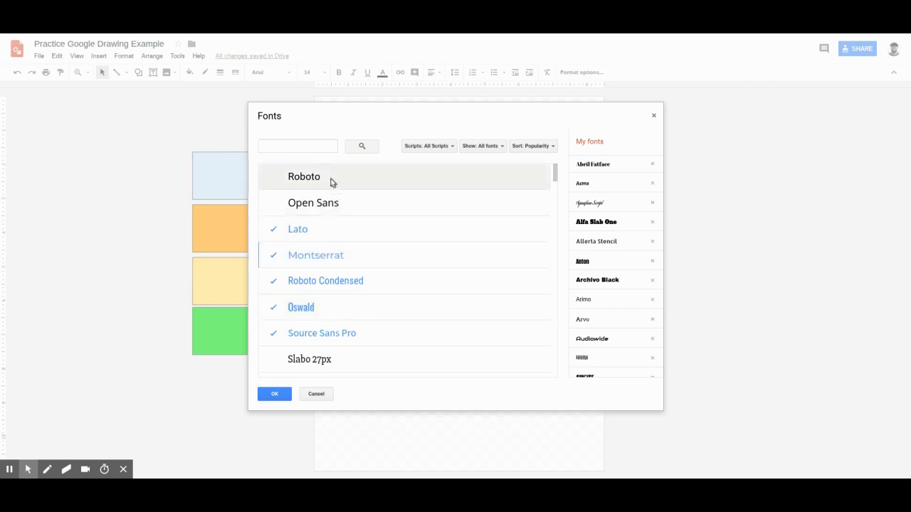
pyautogui.scroll(-3, 351, 339)
pyautogui.click(336, 298)
pyautogui.click(275, 394)
pyautogui.click(390, 156)
# Select 'Type your text' and set its font size to 34.
pyautogui.click(404, 149)
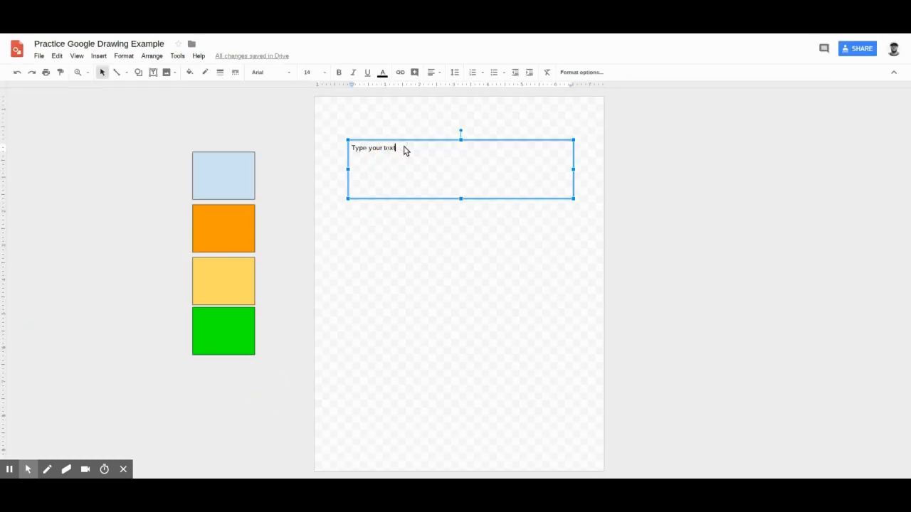
pyautogui.moveTo(403, 149); pyautogui.dragTo(329, 148)
pyautogui.click(320, 72)
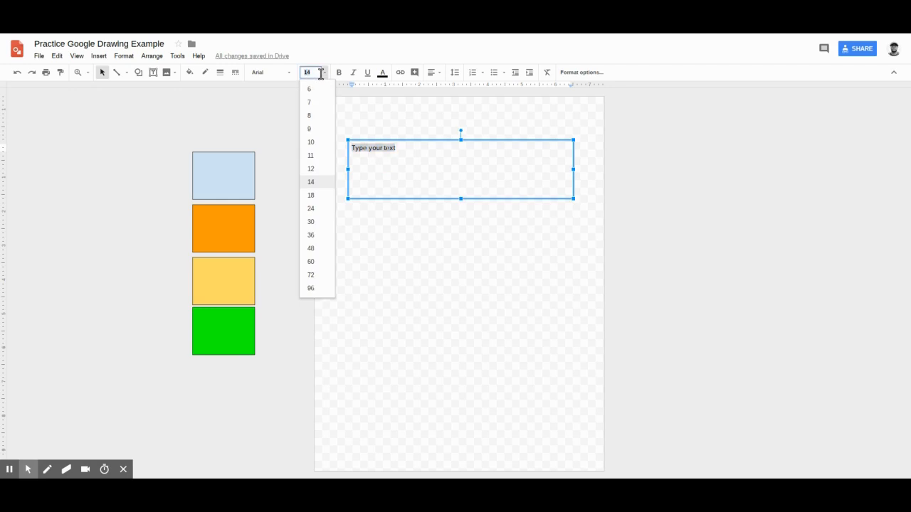
pyautogui.write('34')
pyautogui.press('Return')
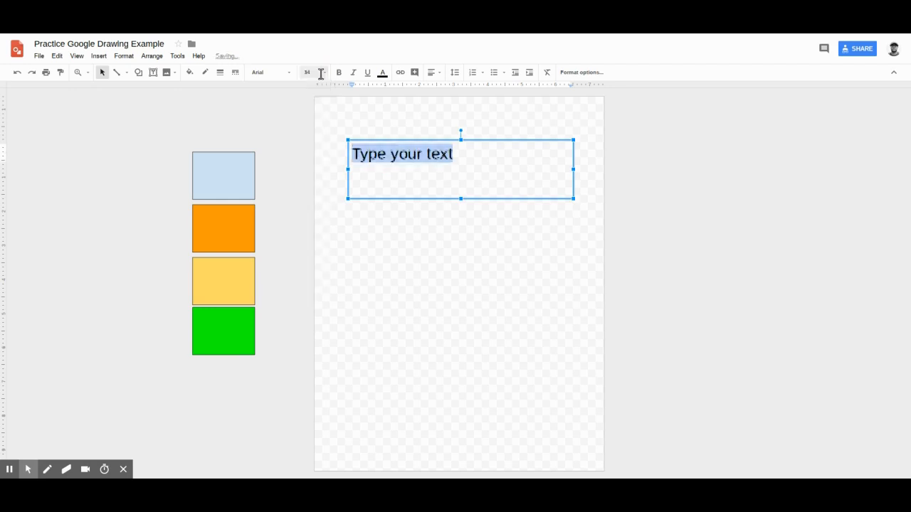
# Change the title font to Alfa Slab One and its text colour to cyan.
pyautogui.click(276, 73)
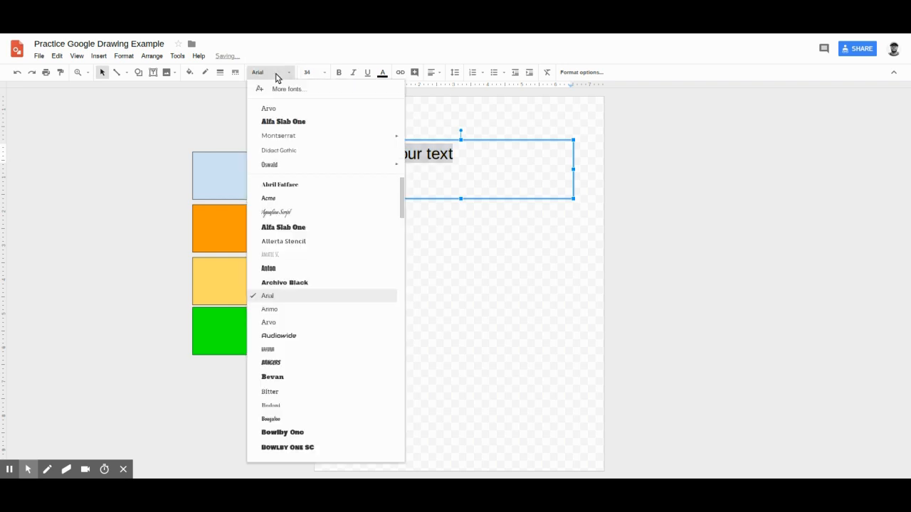
pyautogui.click(281, 228)
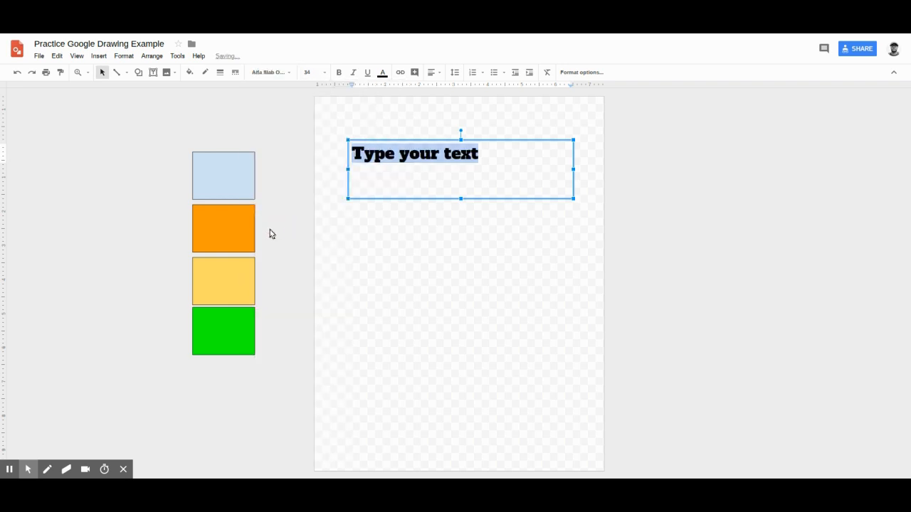
pyautogui.click(382, 74)
pyautogui.click(426, 121)
# Shrink the title box to fit its text and bring up Format options.
pyautogui.click(420, 175)
pyautogui.click(496, 186)
pyautogui.moveTo(574, 200); pyautogui.dragTo(494, 171)
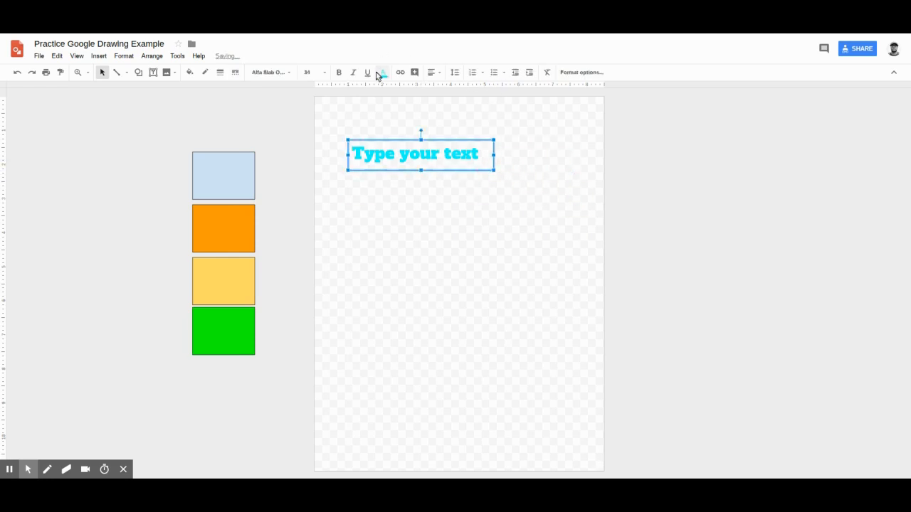
pyautogui.click(583, 74)
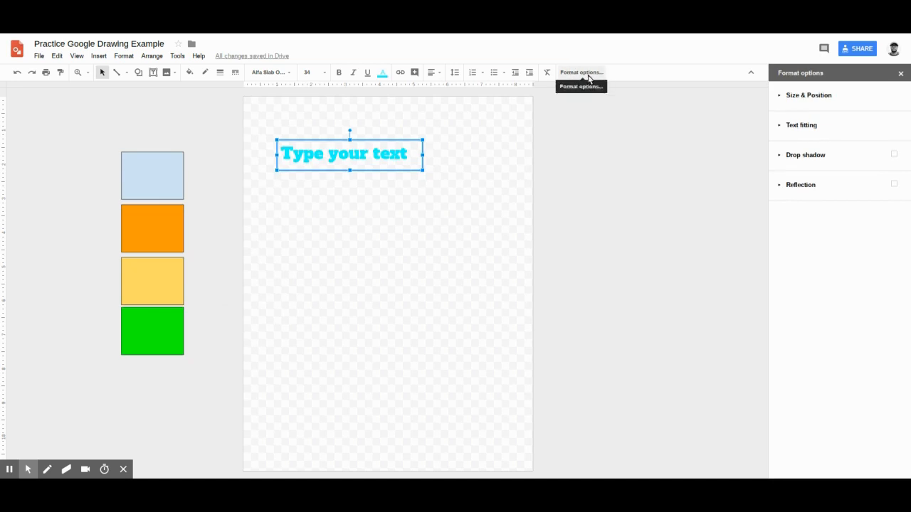
# Turn on a drop shadow for the title and adjust its angle and distance.
pyautogui.click(812, 163)
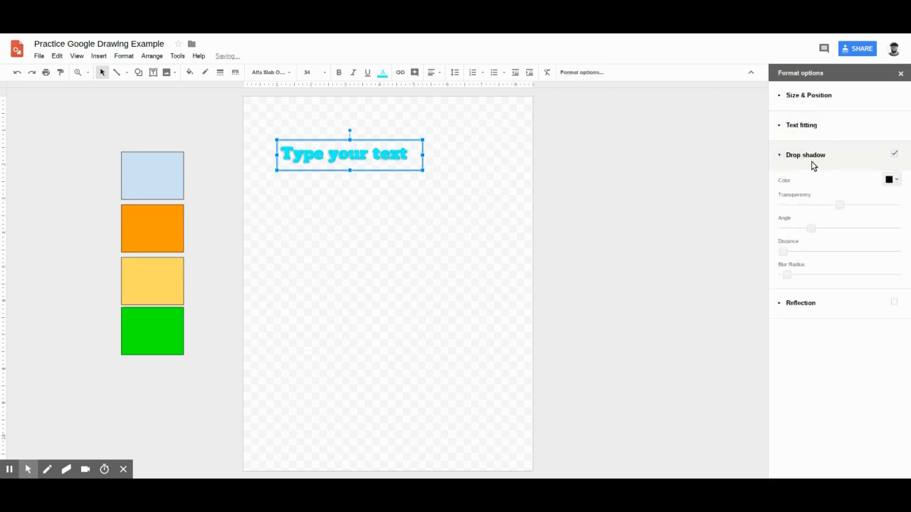
pyautogui.click(385, 205)
pyautogui.click(344, 155)
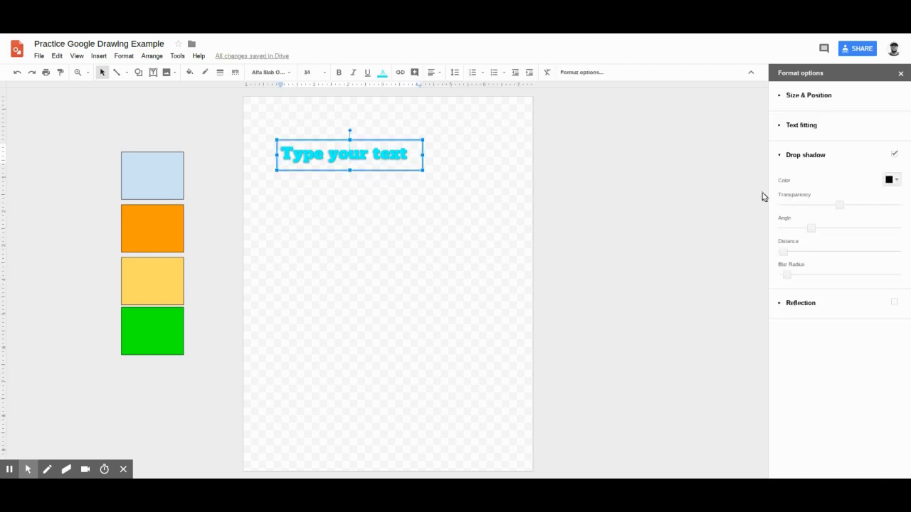
pyautogui.moveTo(811, 229)
pyautogui.mouseDown()
pyautogui.moveTo(786, 230)
pyautogui.moveTo(823, 229)
pyautogui.mouseUp()
pyautogui.moveTo(784, 252); pyautogui.dragTo(828, 284)
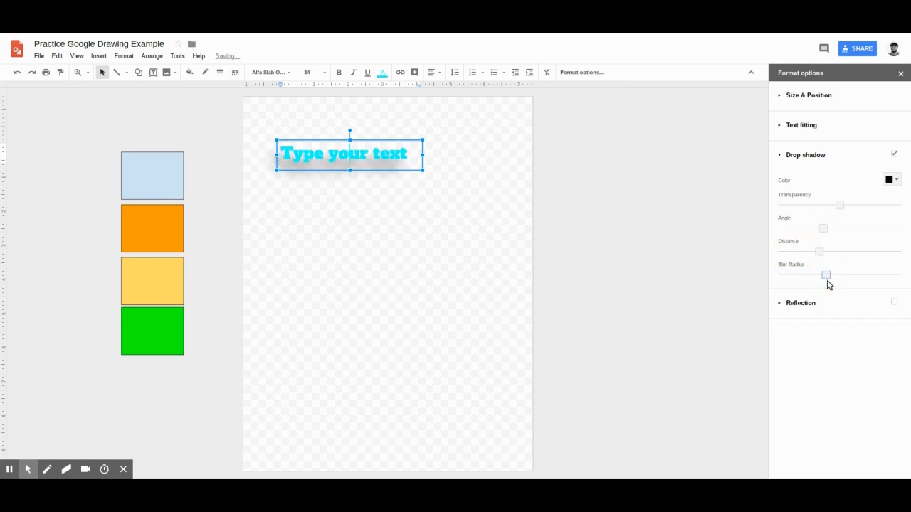
pyautogui.click(781, 95)
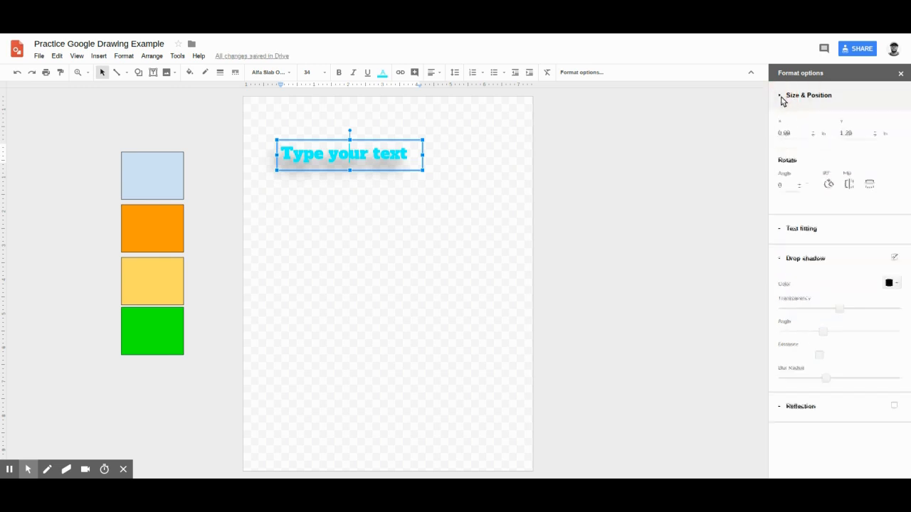
pyautogui.click(781, 99)
# Add a reflection beneath the title and make the box taller to lower it.
pyautogui.click(777, 307)
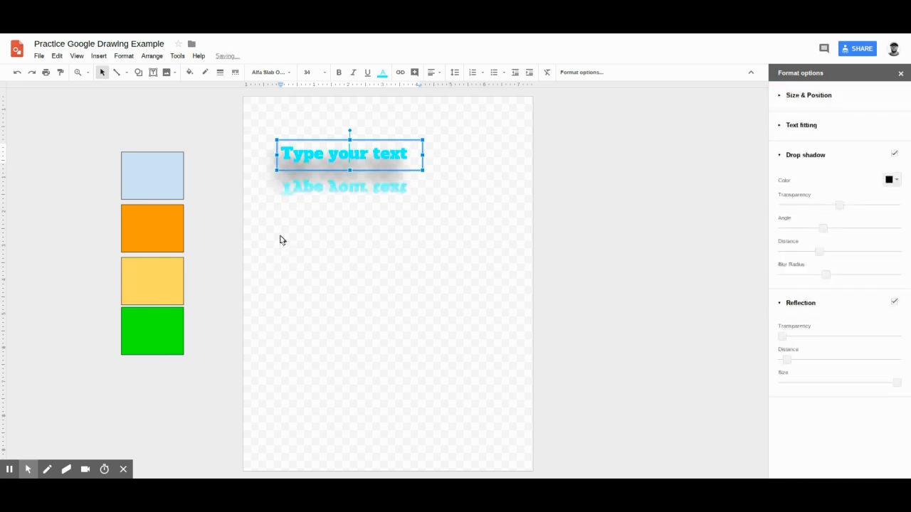
pyautogui.moveTo(350, 171)
pyautogui.mouseDown()
pyautogui.moveTo(359, 214)
pyautogui.moveTo(350, 175)
pyautogui.mouseUp()
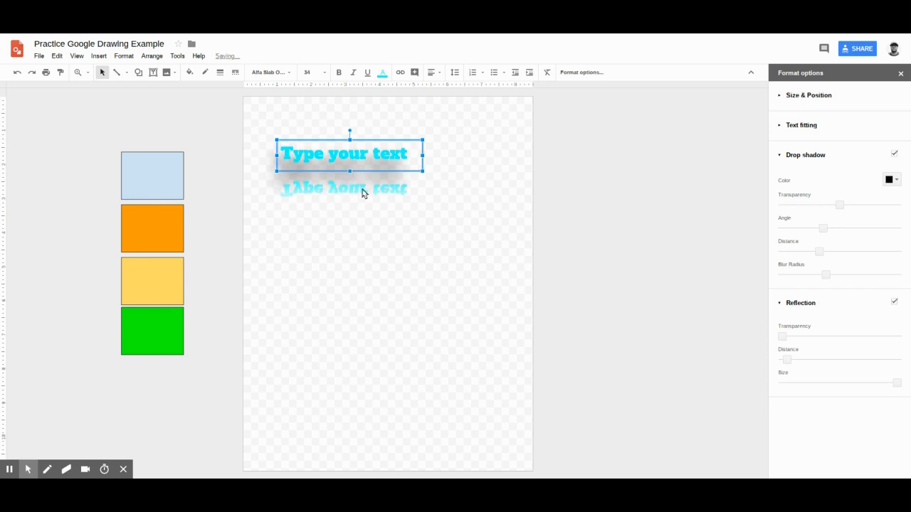
pyautogui.click(372, 155)
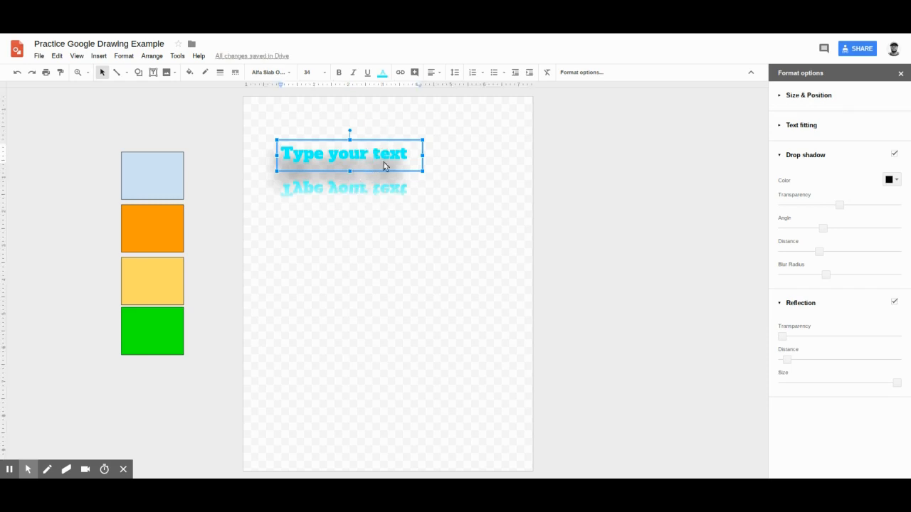
pyautogui.click(378, 234)
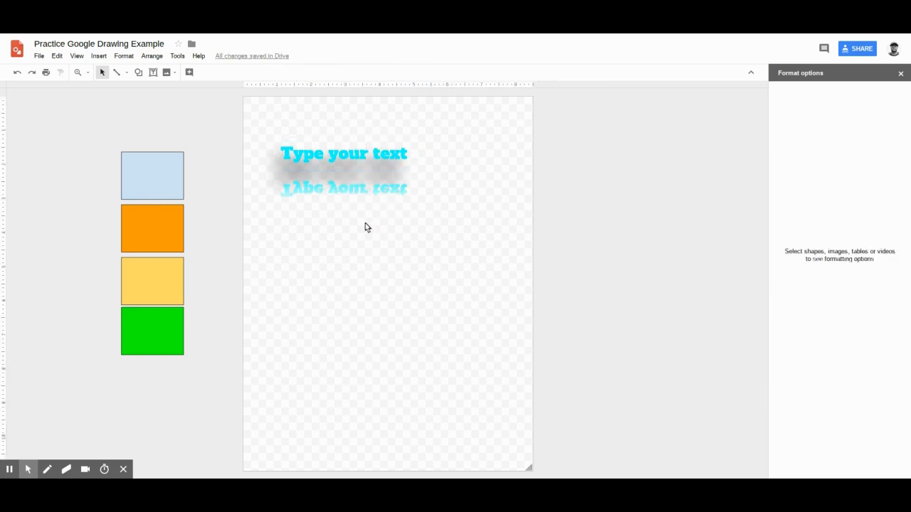
pyautogui.click(153, 71)
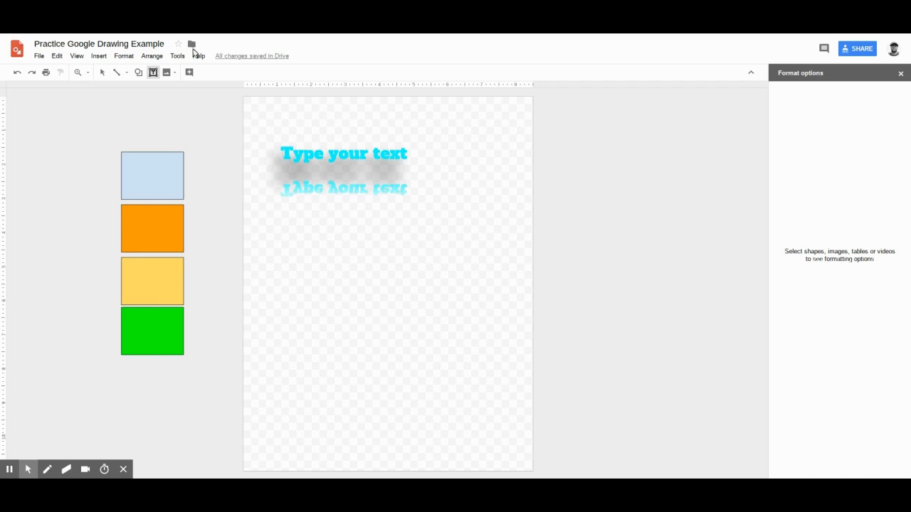
pyautogui.moveTo(28, 469)
pyautogui.click(153, 72)
pyautogui.click(311, 252)
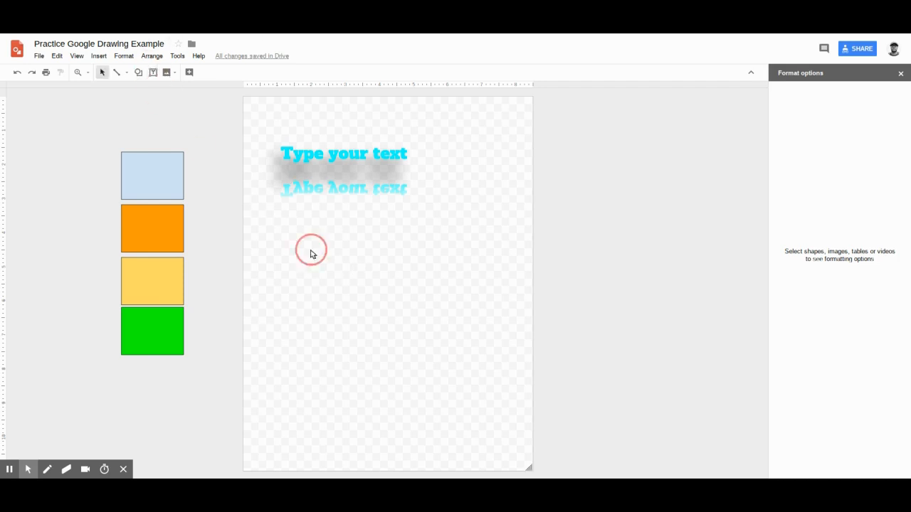
pyautogui.moveTo(275, 206); pyautogui.dragTo(445, 438)
pyautogui.click(380, 324)
# Paste a box of lorem ipsum paragraphs onto the page with Ctrl+V.
pyautogui.hotkey('ctrl', 'v')
pyautogui.click(400, 300)
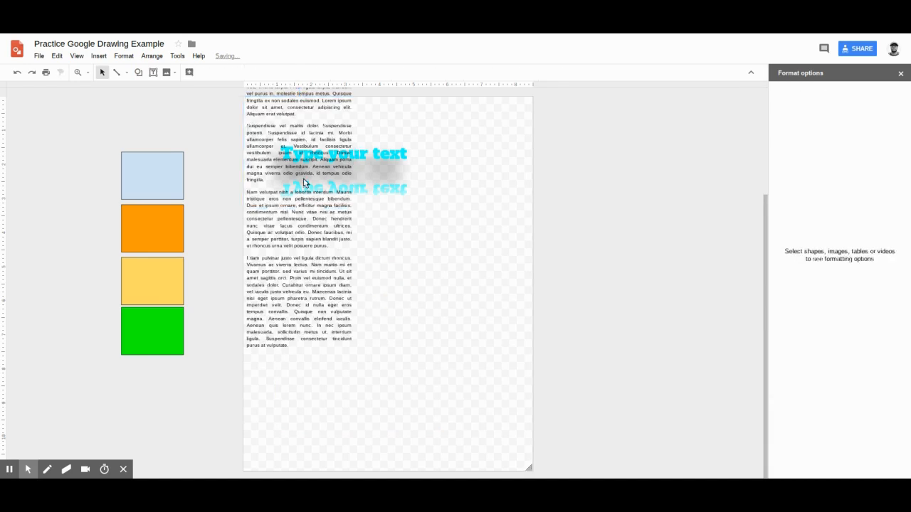
pyautogui.moveTo(260, 174); pyautogui.dragTo(358, 275)
pyautogui.click(365, 197)
pyautogui.moveTo(283, 141); pyautogui.dragTo(390, 258)
pyautogui.click(284, 153)
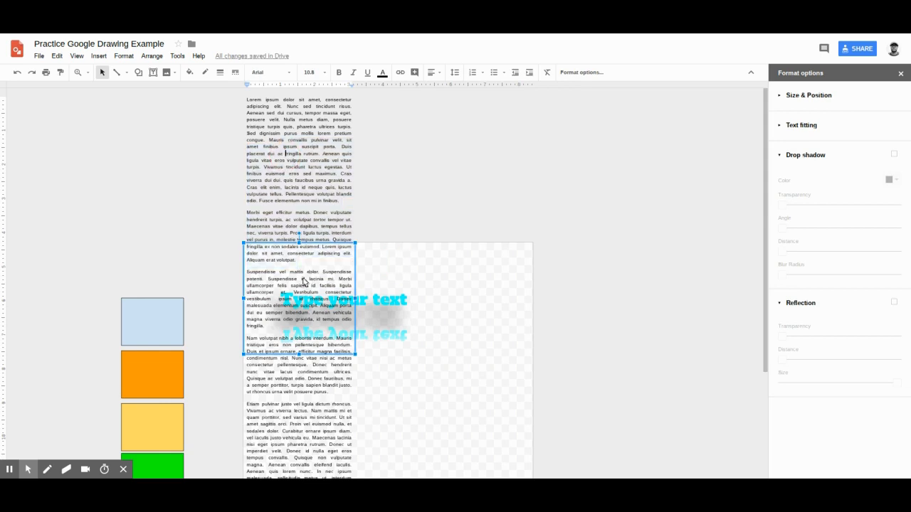
pyautogui.moveTo(262, 261); pyautogui.dragTo(449, 341)
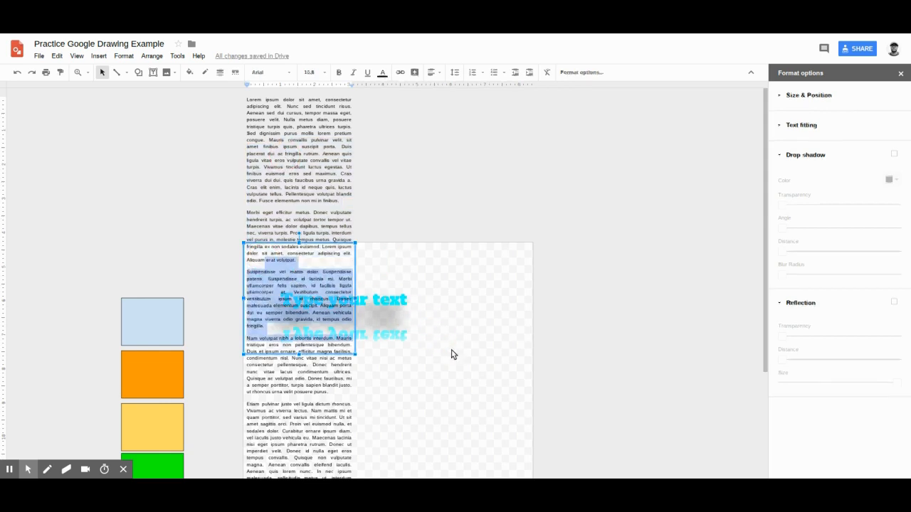
pyautogui.click(451, 350)
pyautogui.click(349, 269)
# Move the lorem ipsum box right of the title, stretch it taller, and select all its text.
pyautogui.moveTo(356, 275); pyautogui.dragTo(492, 377)
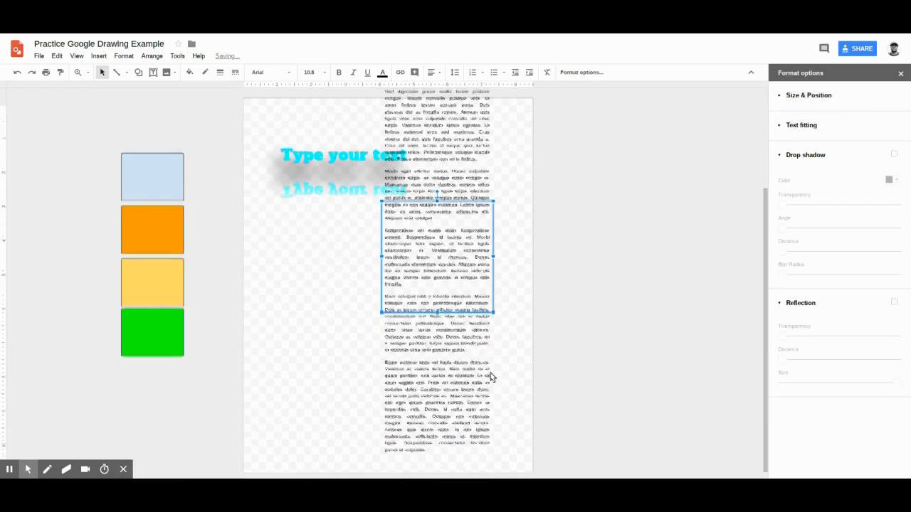
pyautogui.click(437, 259)
pyautogui.moveTo(437, 260); pyautogui.dragTo(436, 108)
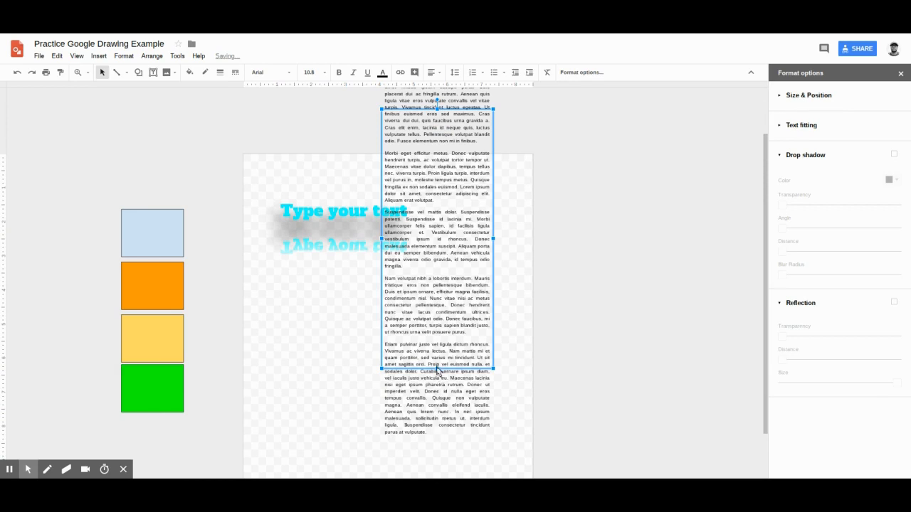
pyautogui.moveTo(437, 370); pyautogui.dragTo(439, 466)
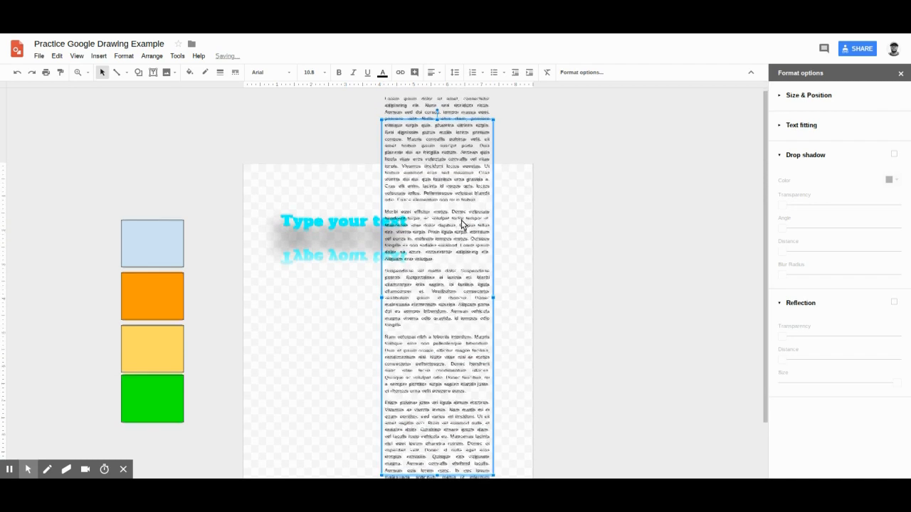
pyautogui.moveTo(437, 122); pyautogui.dragTo(435, 87)
pyautogui.scroll(-2, 439, 299)
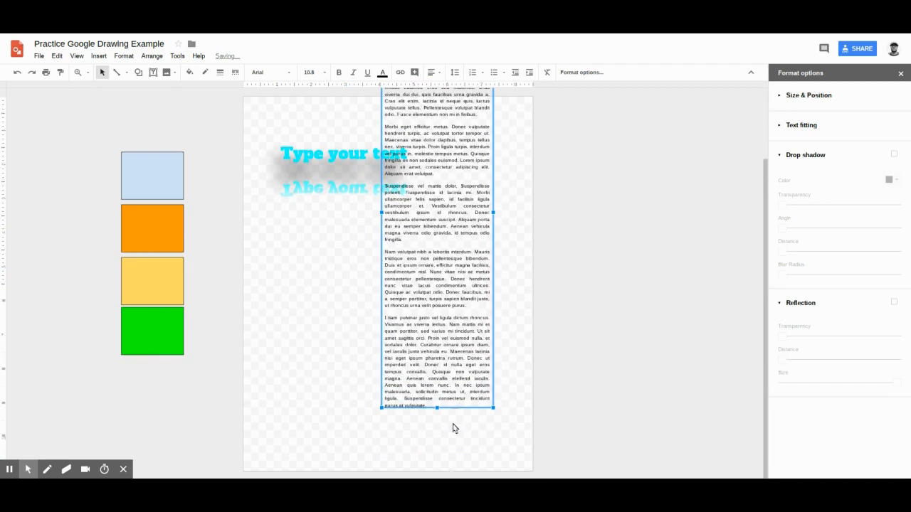
pyautogui.moveTo(437, 410); pyautogui.dragTo(436, 417)
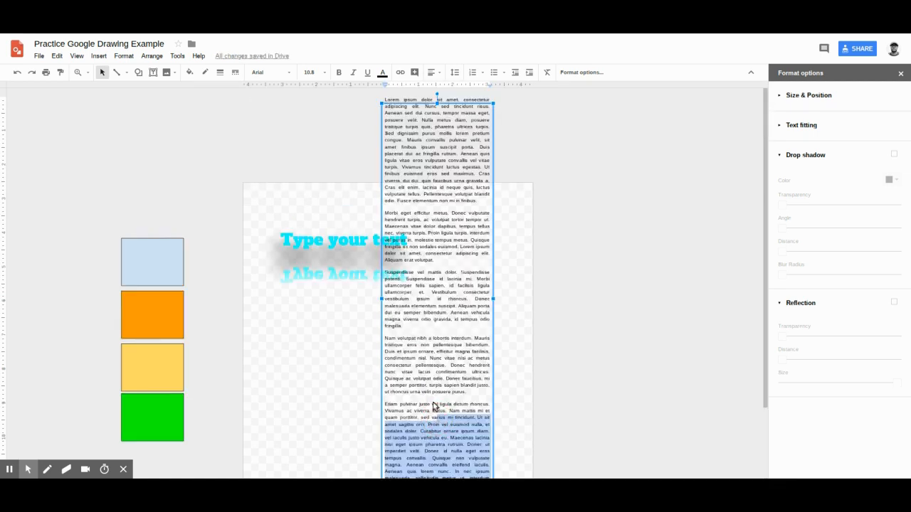
pyautogui.hotkey('ctrl', 'a')
# Format the lorem ipsum text as 10 pt, left-aligned and single-spaced.
pyautogui.click(308, 71)
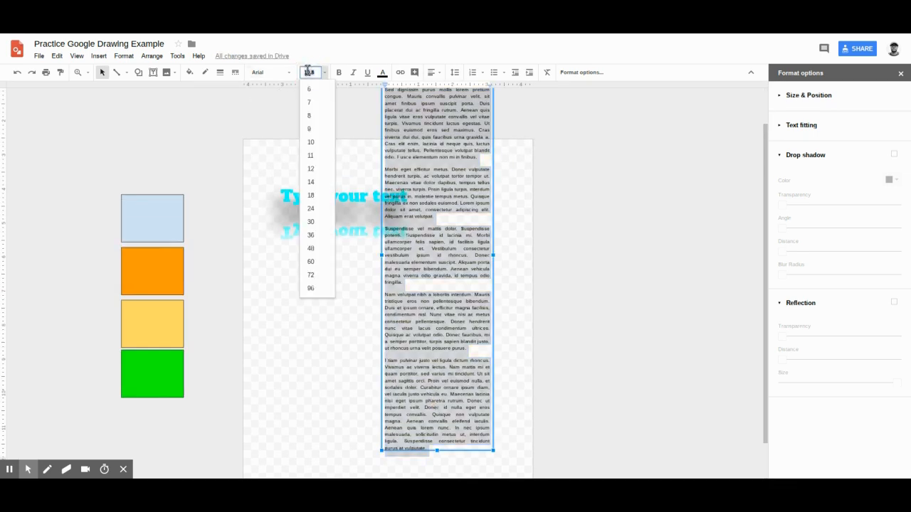
pyautogui.click(316, 143)
pyautogui.click(435, 71)
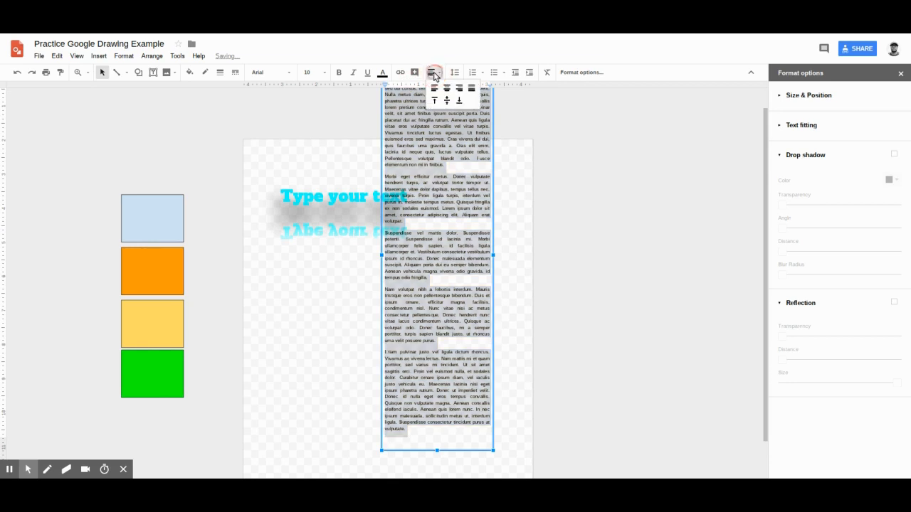
pyautogui.click(432, 89)
pyautogui.click(445, 73)
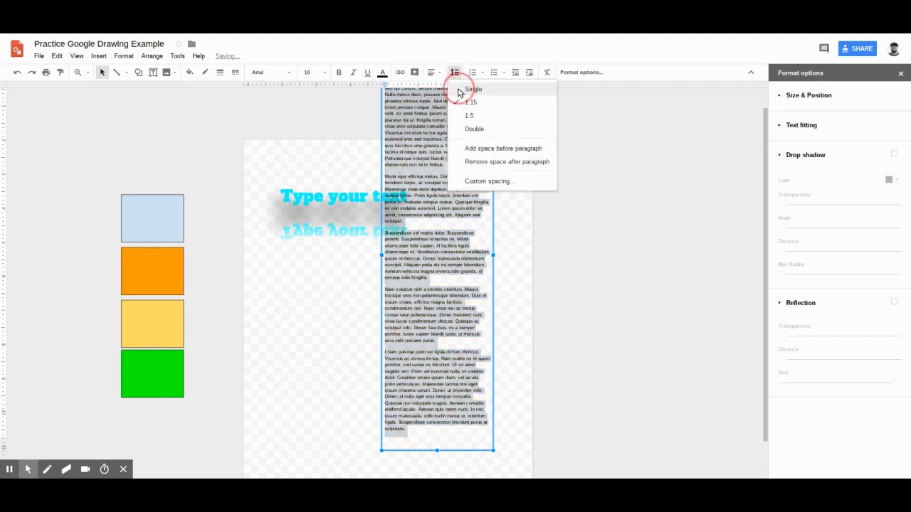
pyautogui.click(463, 90)
# Drag the lorem ipsum box over to the page's right side.
pyautogui.click(331, 374)
pyautogui.click(444, 212)
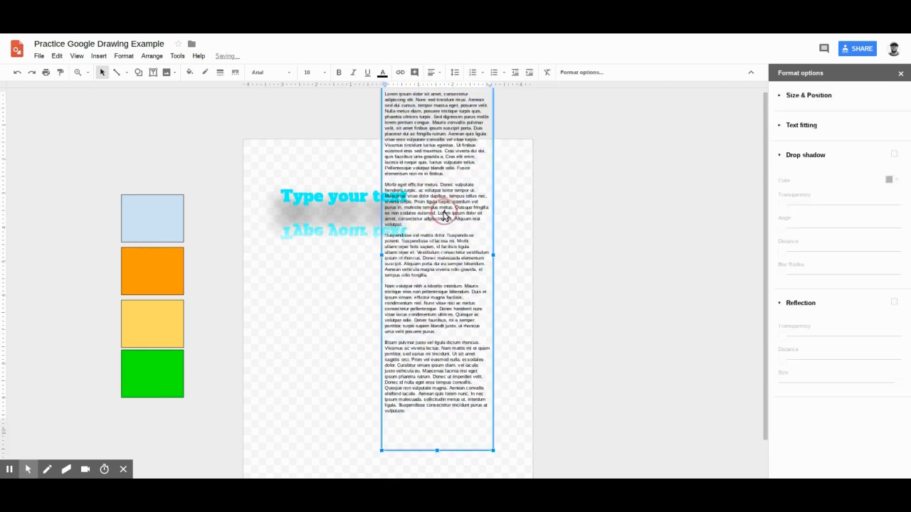
pyautogui.moveTo(410, 134); pyautogui.dragTo(436, 194)
pyautogui.click(505, 227)
pyautogui.click(482, 233)
pyautogui.moveTo(493, 229); pyautogui.dragTo(515, 320)
pyautogui.scroll(-2, 502, 293)
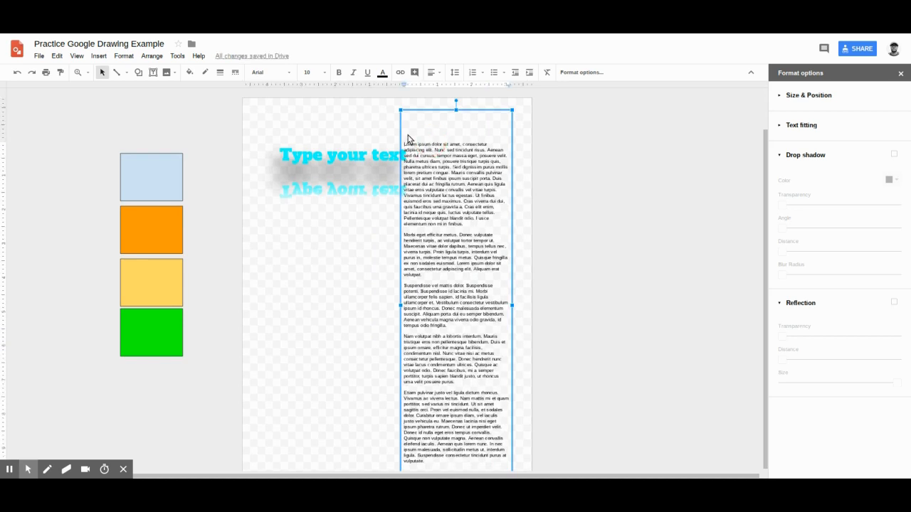
# Lower the text box's top edge and select all the lorem ipsum text.
pyautogui.moveTo(455, 107); pyautogui.dragTo(459, 134)
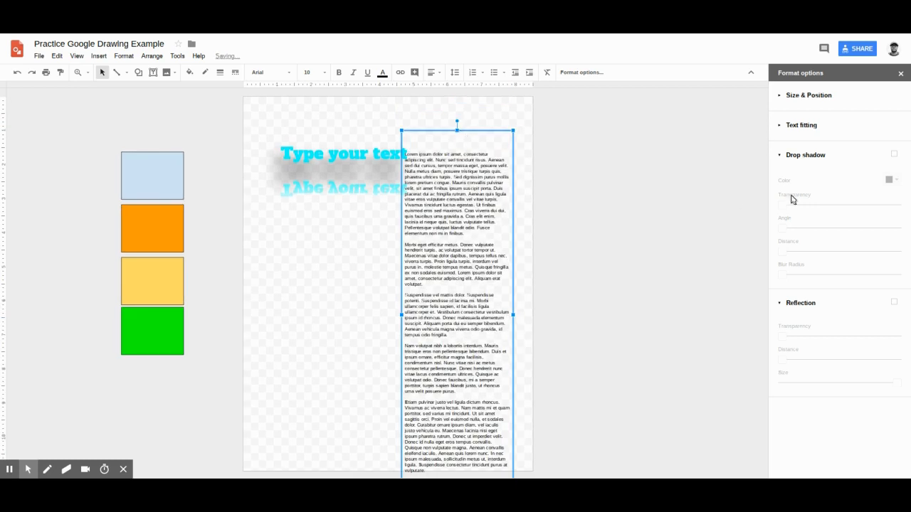
pyautogui.click(783, 95)
pyautogui.click(468, 214)
pyautogui.tripleClick(467, 213)
pyautogui.hotkey('ctrl', 'a')
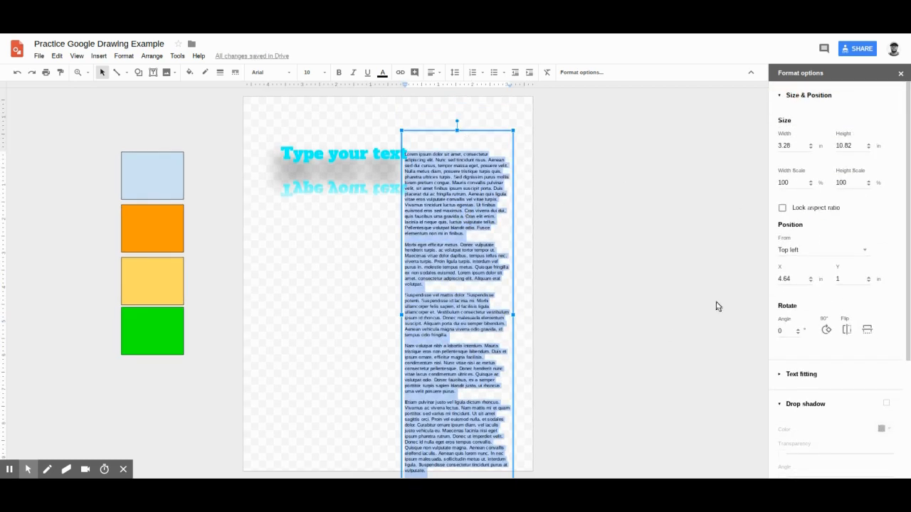
pyautogui.click(806, 254)
pyautogui.click(806, 252)
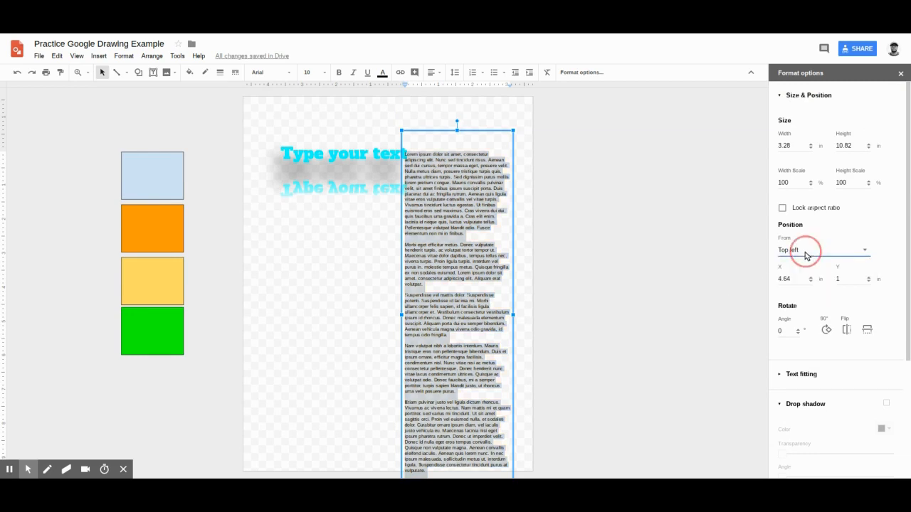
# Set a First Line special indent of 0.2 in under Text fitting.
pyautogui.click(796, 384)
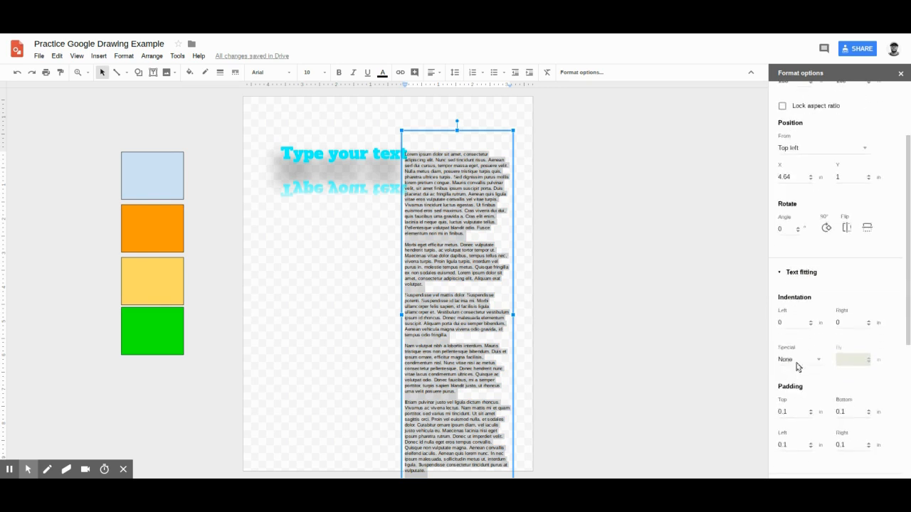
pyautogui.click(818, 317)
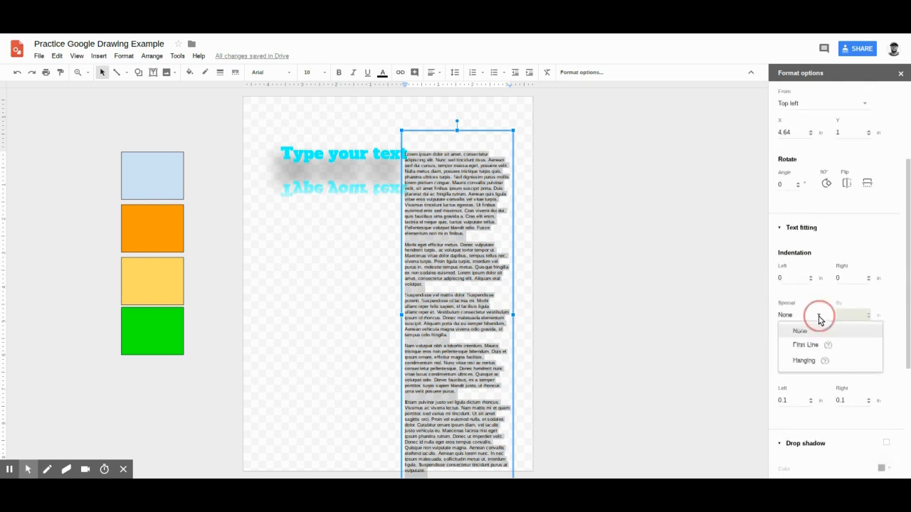
pyautogui.click(809, 346)
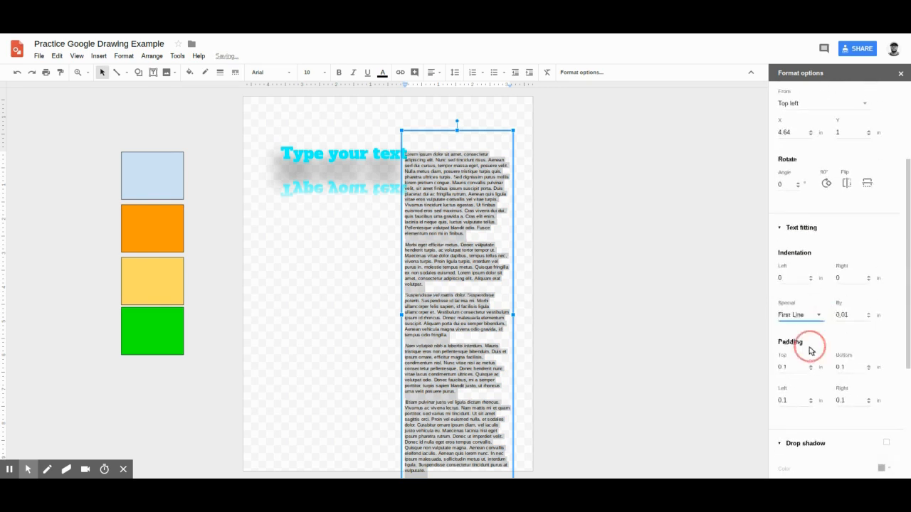
pyautogui.click(868, 314)
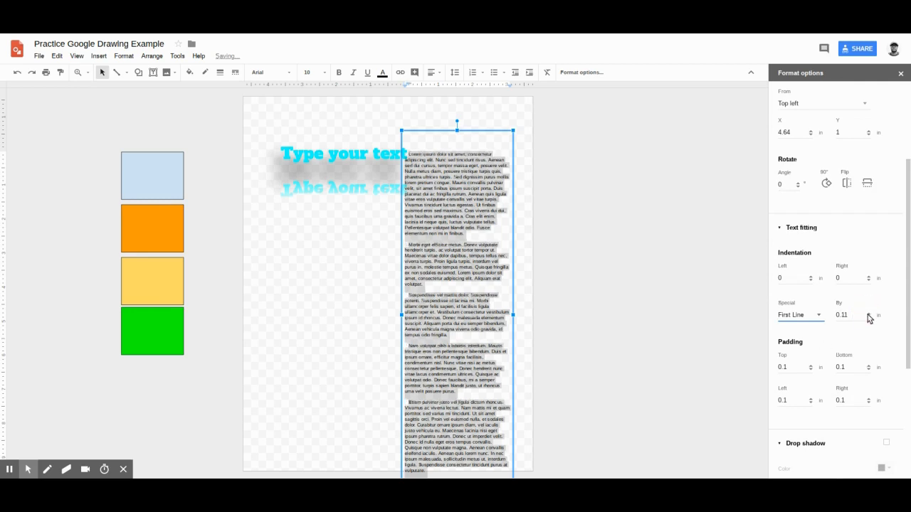
pyautogui.click(868, 317)
pyautogui.moveTo(853, 316); pyautogui.dragTo(811, 316)
pyautogui.write('.2')
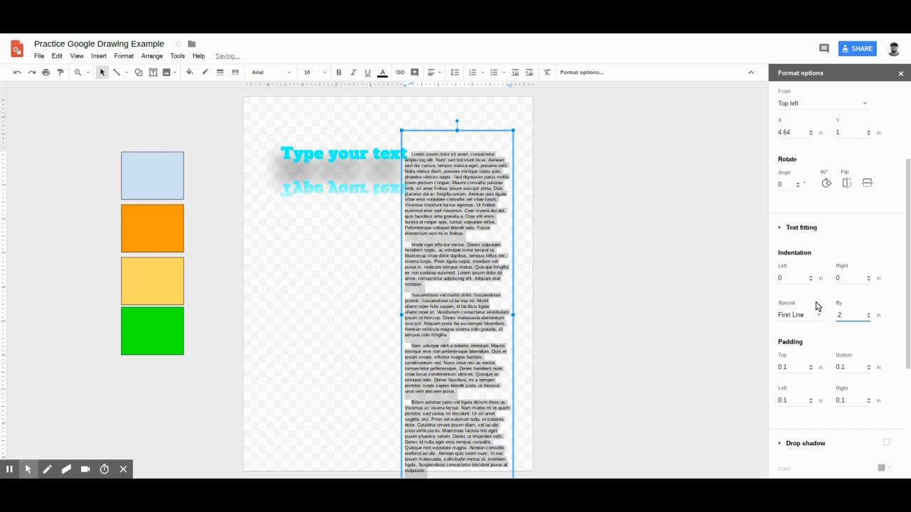
pyautogui.click(407, 243)
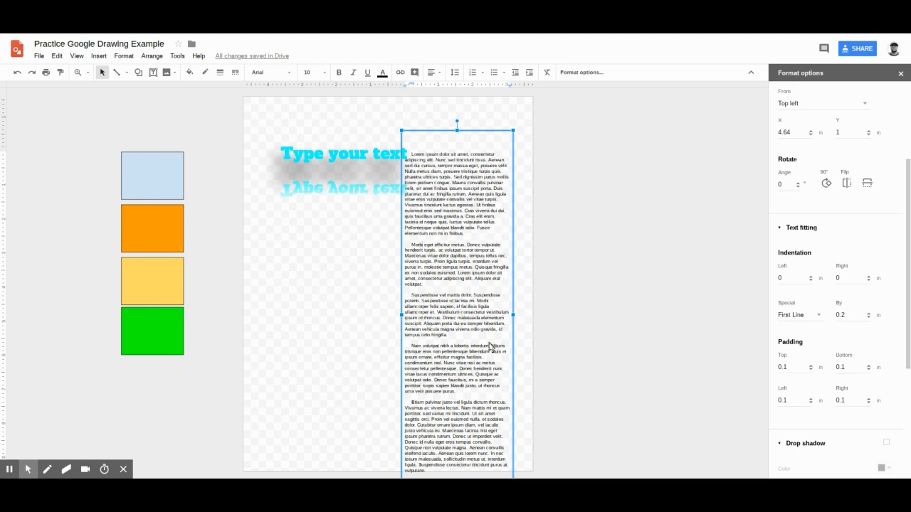
# Select all the lorem ipsum text and justify it.
pyautogui.hotkey('ctrl', 'a')
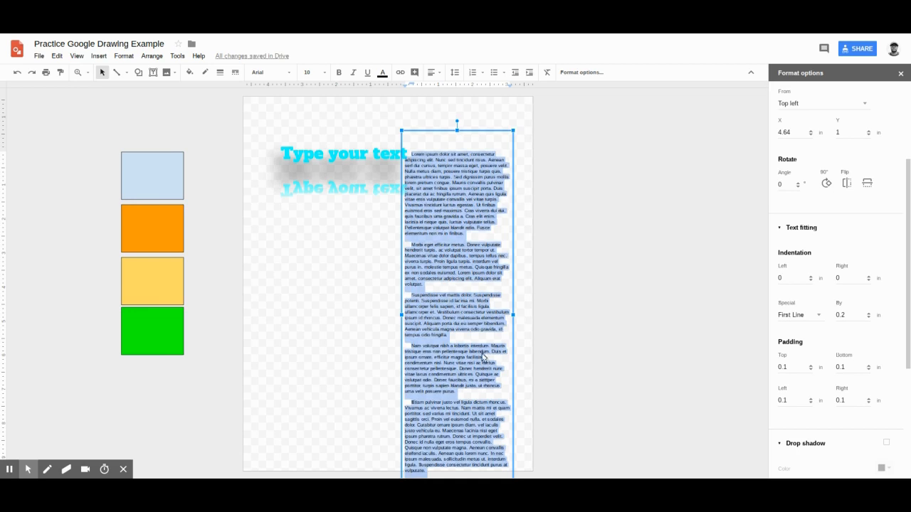
pyautogui.click(356, 213)
pyautogui.click(459, 192)
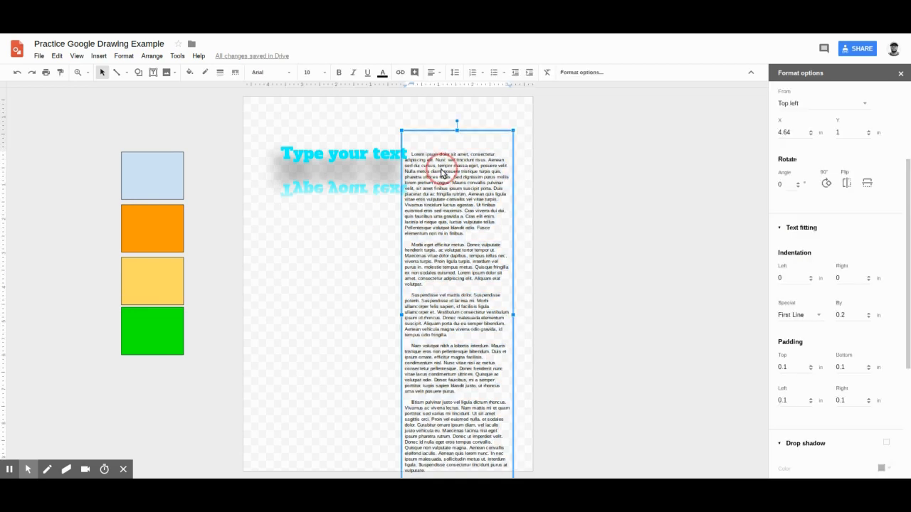
pyautogui.moveTo(413, 156); pyautogui.dragTo(490, 471)
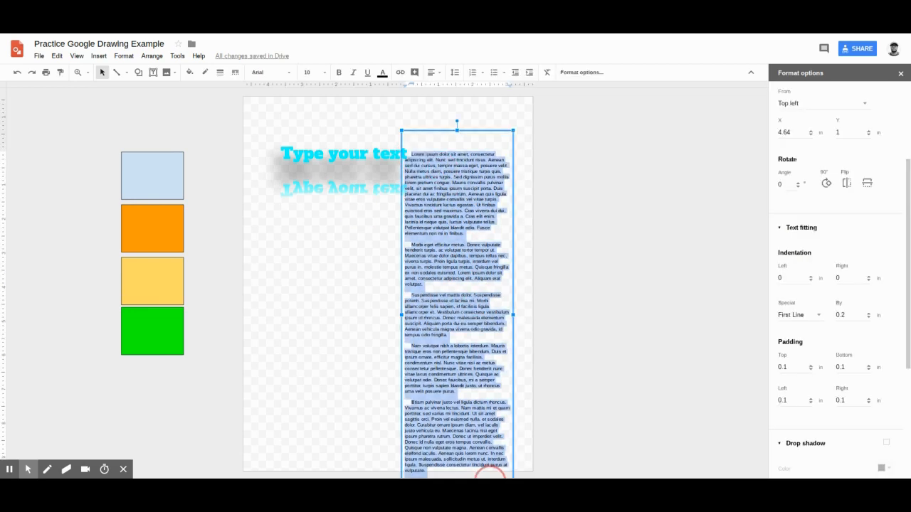
pyautogui.click(437, 75)
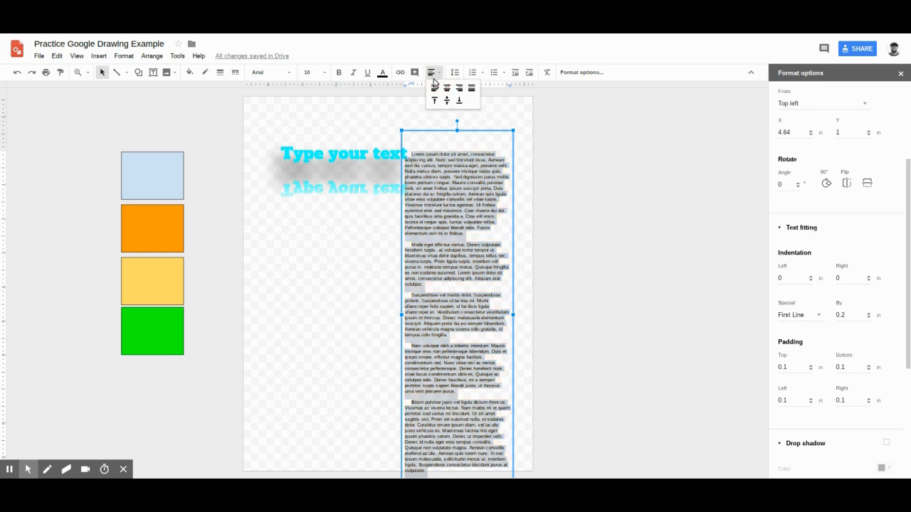
pyautogui.click(434, 89)
pyautogui.click(433, 73)
pyautogui.click(448, 90)
pyautogui.click(434, 72)
pyautogui.click(472, 89)
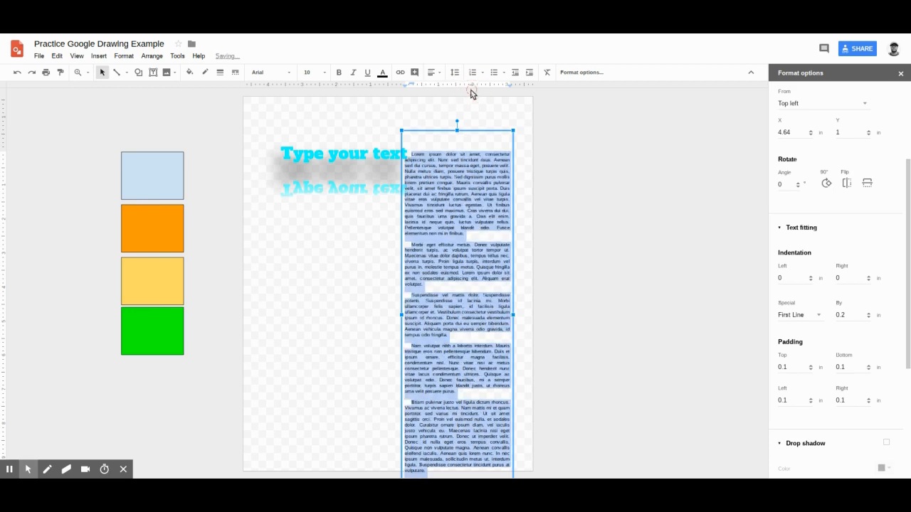
# Reposition the lorem ipsum column near the page's top-right corner.
pyautogui.click(386, 240)
pyautogui.moveTo(471, 189); pyautogui.dragTo(470, 164)
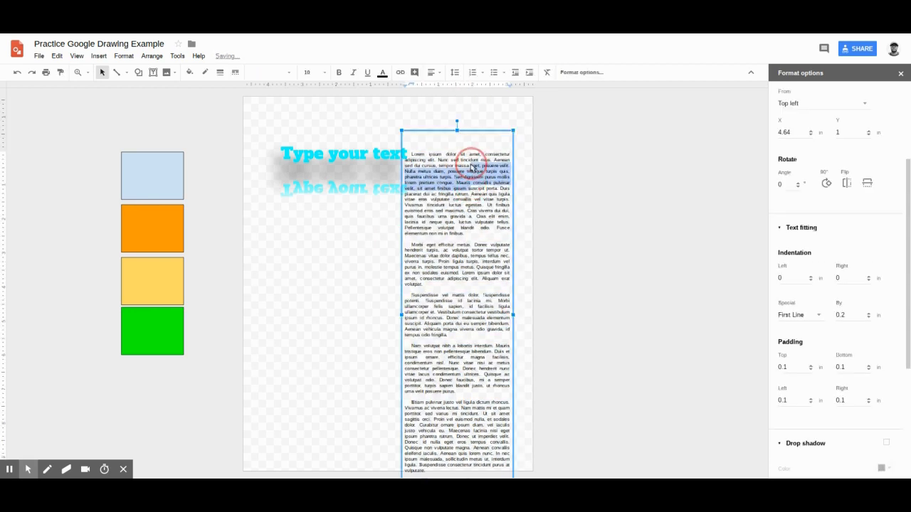
pyautogui.click(458, 132)
pyautogui.moveTo(458, 132); pyautogui.dragTo(457, 147)
pyautogui.click(365, 270)
pyautogui.moveTo(438, 282); pyautogui.dragTo(450, 222)
pyautogui.moveTo(448, 150); pyautogui.dragTo(459, 114)
pyautogui.click(352, 335)
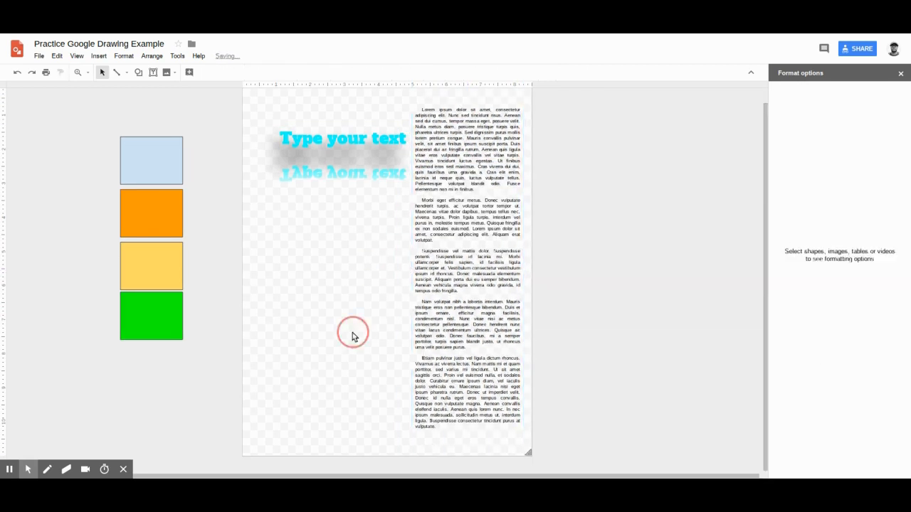
pyautogui.scroll(1, 353, 332)
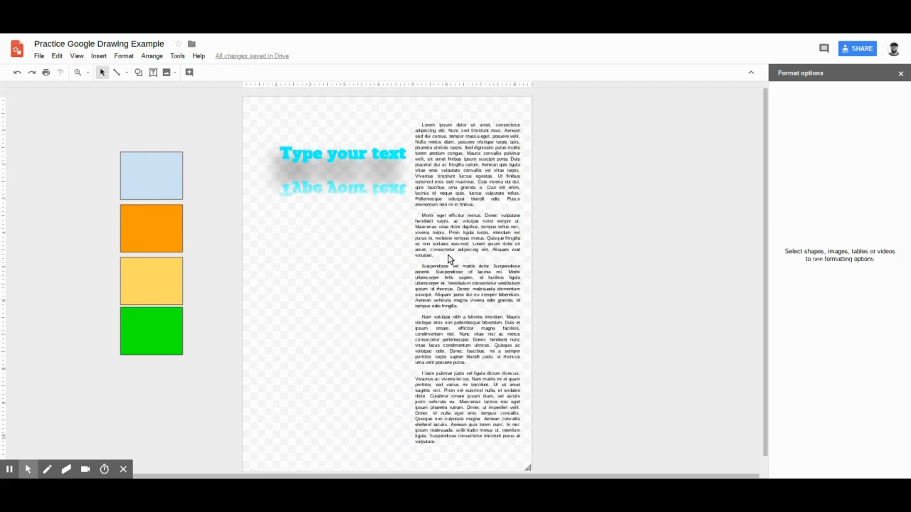
pyautogui.moveTo(451, 261); pyautogui.dragTo(439, 244)
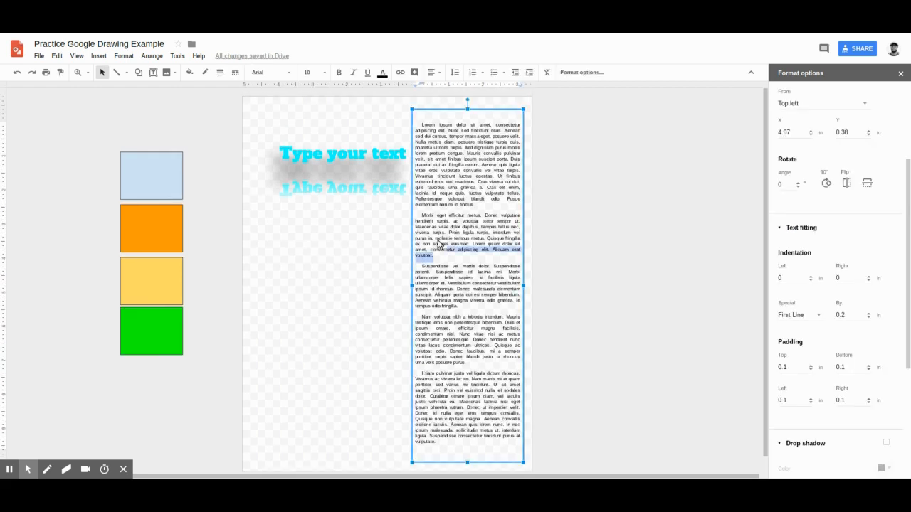